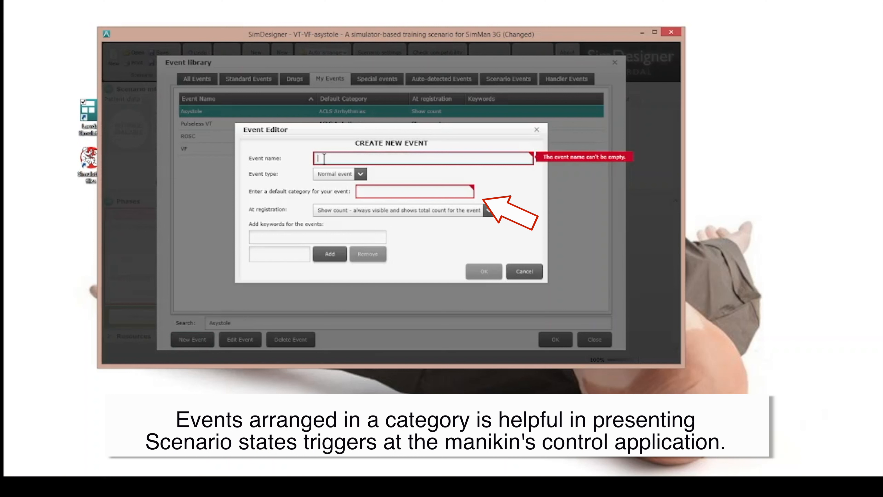
- Create a normal event named Baseline in the ACLS Arrhythmias category and add it to Phase 1's correct treatment
text(Baselien)
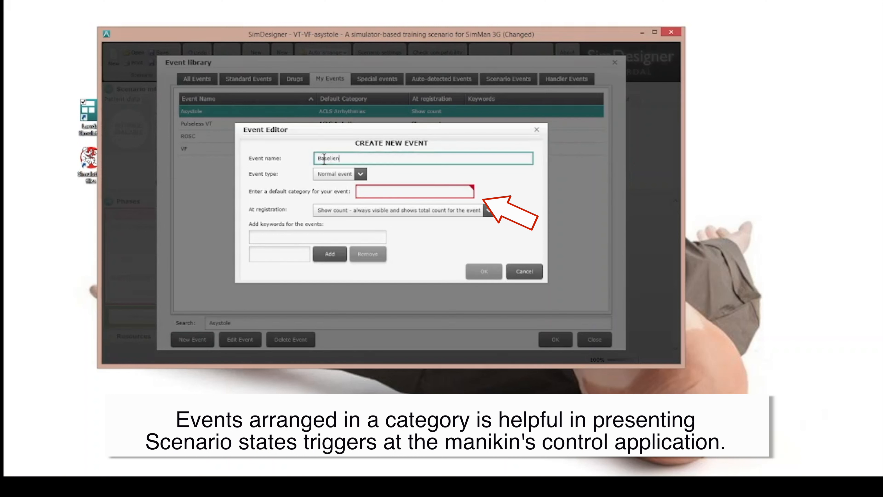
key(BackSpace)
key(BackSpace)
text(ne)
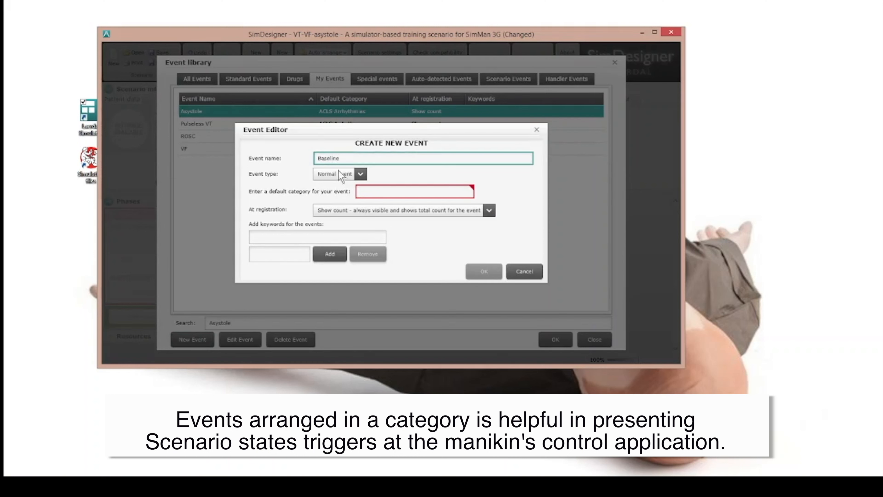
click(378, 190)
text(A)
click(378, 203)
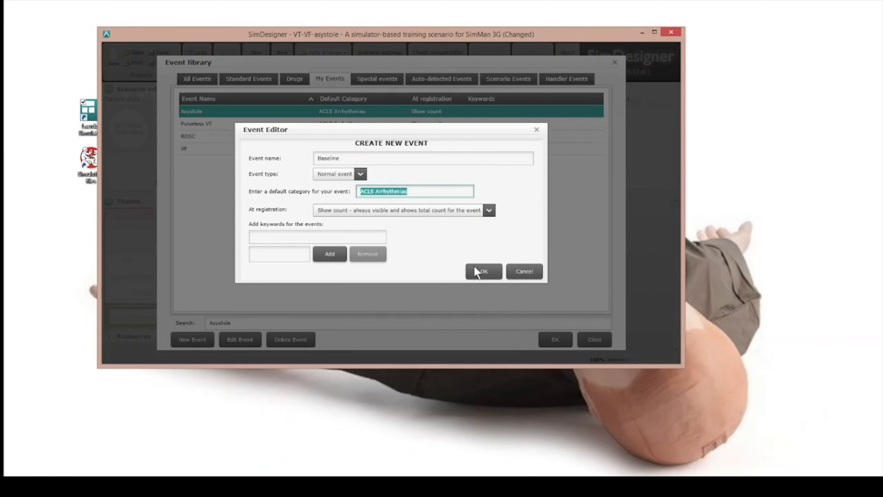
click(484, 271)
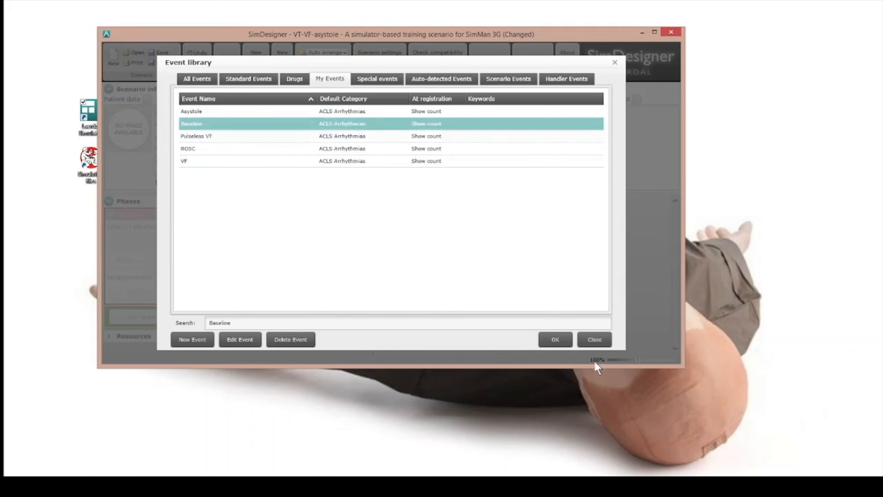
click(558, 339)
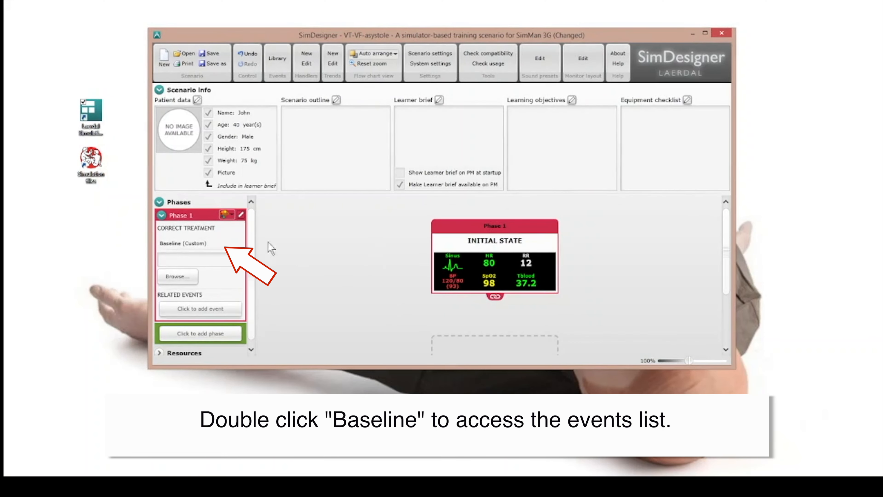
- Start an automatic response for Phase 1's Baseline event and select Eyelid status and Eye blink rate as additional symptoms
click(189, 243)
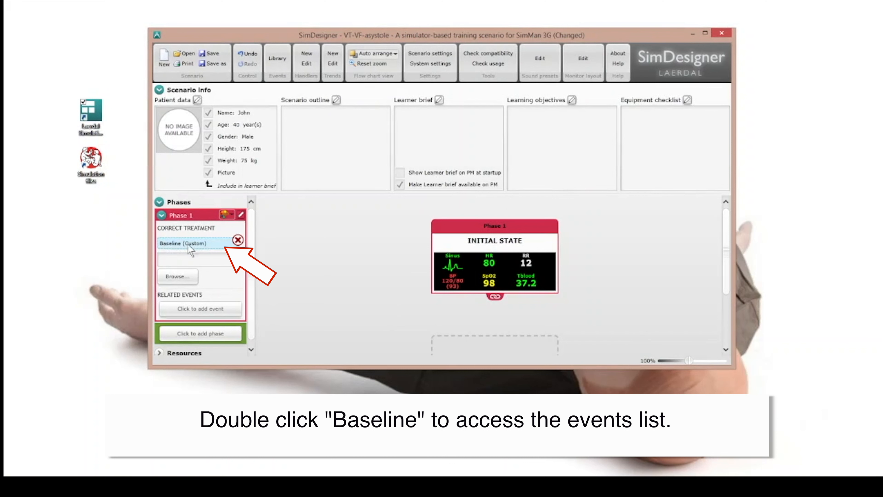
double_click(171, 243)
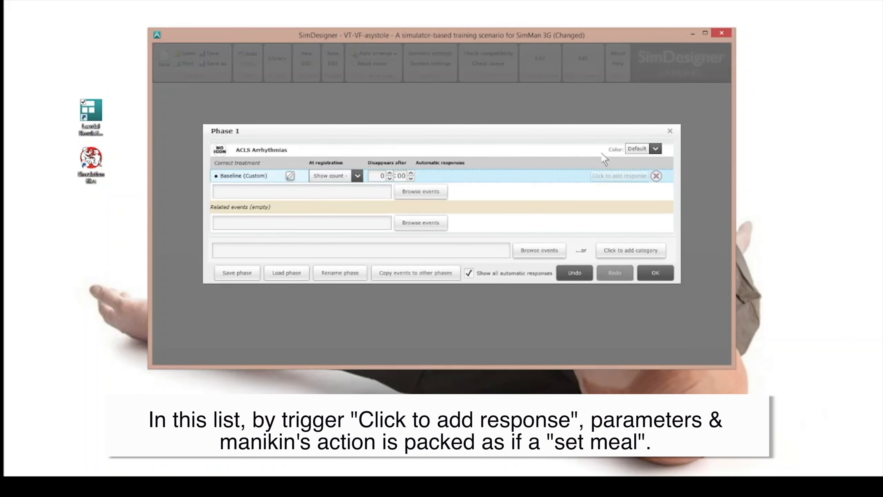
click(604, 176)
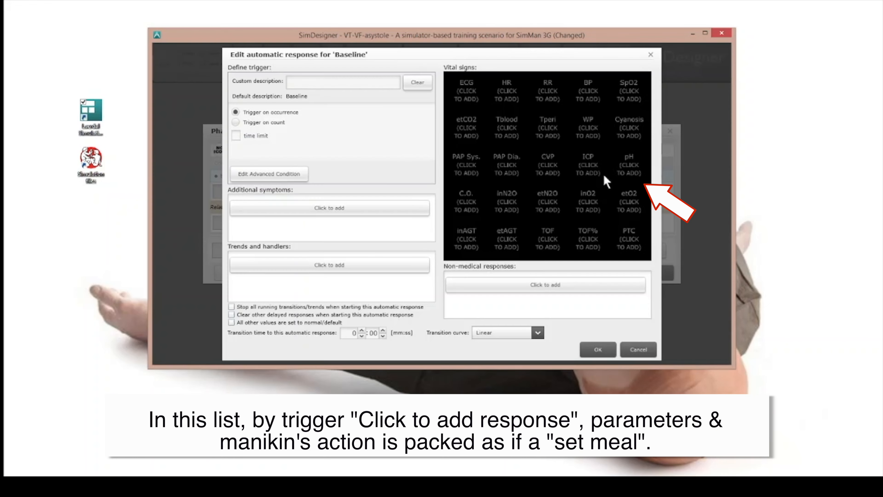
click(420, 208)
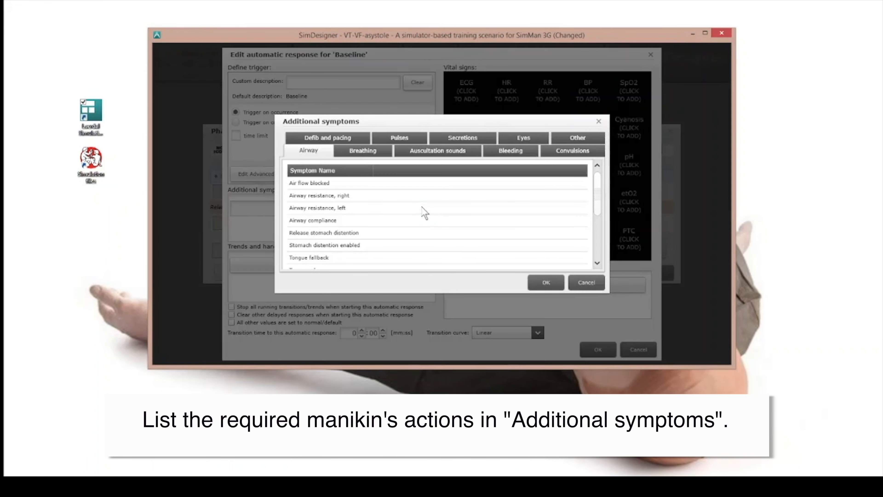
click(524, 138)
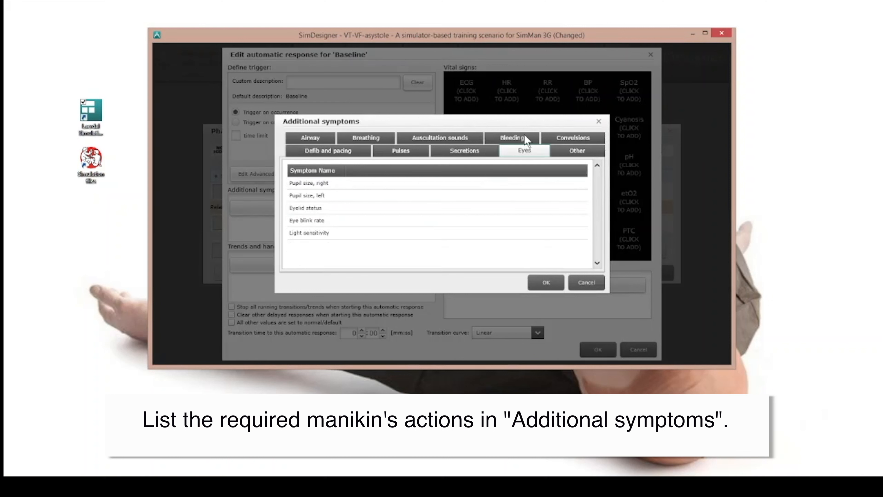
click(347, 208)
click(347, 220)
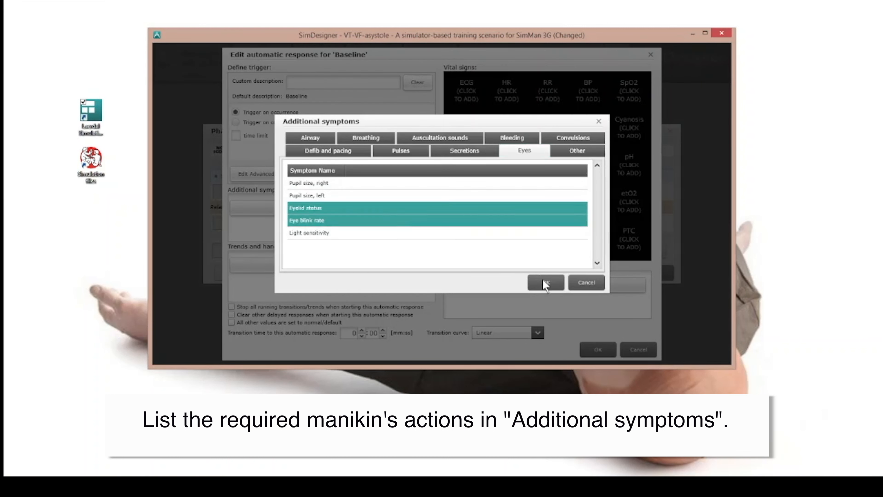
- Select the upper and lower anterior left lung sounds with their volumes among the auscultation symptoms
click(458, 138)
click(597, 263)
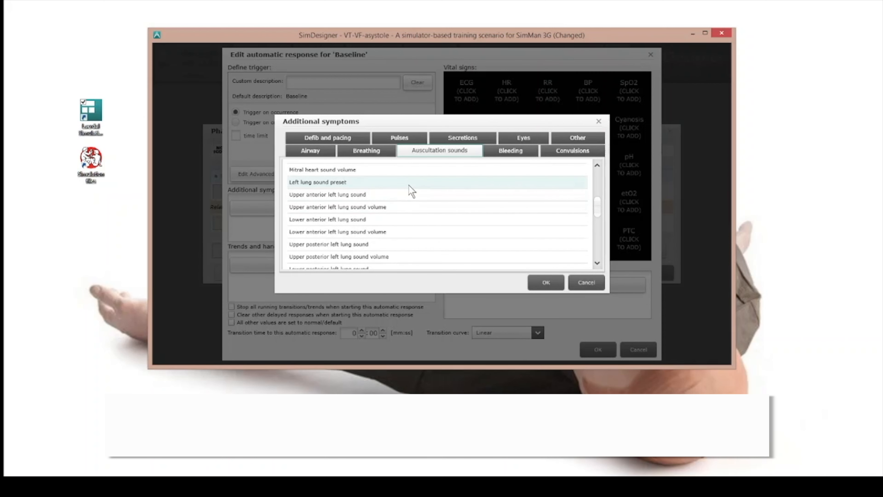
click(436, 184)
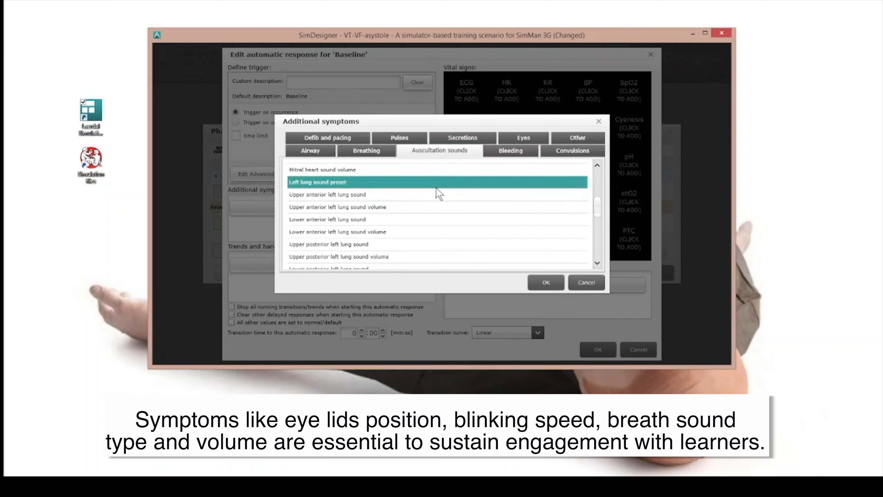
click(396, 194)
drag(396, 197, 452, 232)
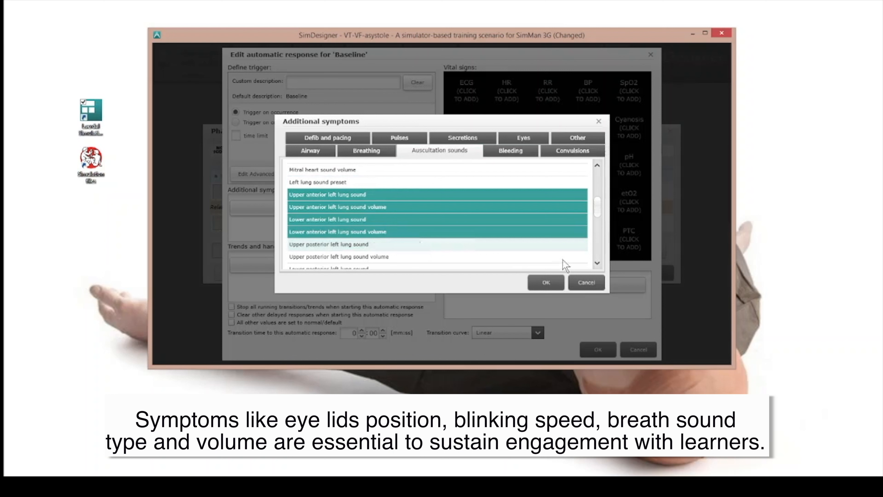
- Select the upper, middle and lower anterior right lung sounds with their volumes and add the chosen symptoms to the Baseline response
click(597, 263)
click(598, 262)
click(598, 263)
click(598, 262)
click(597, 263)
click(597, 262)
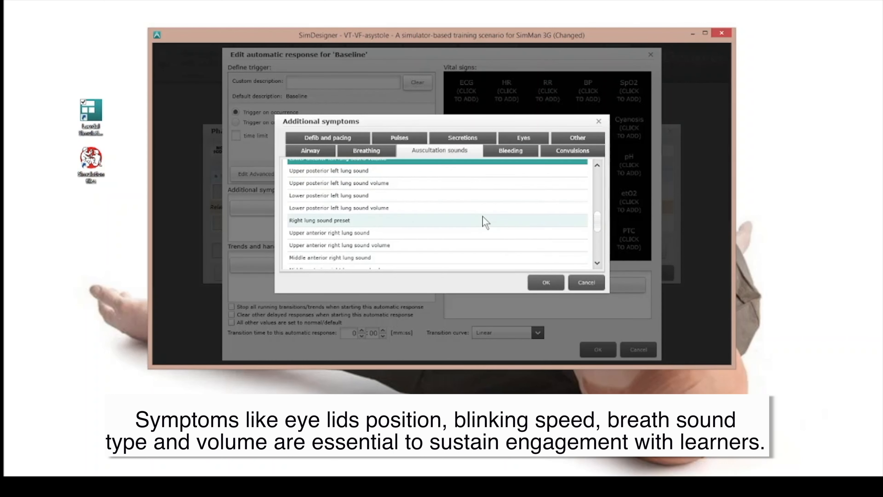
click(474, 233)
click(598, 262)
click(598, 263)
click(597, 263)
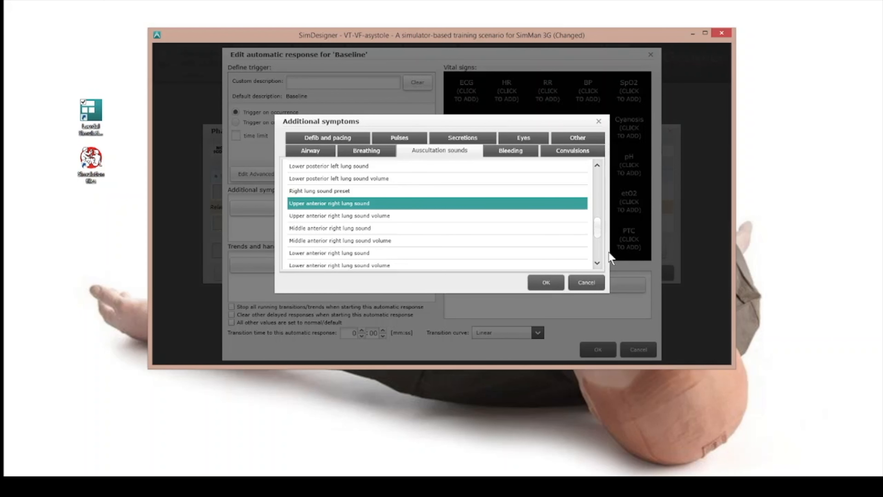
shift+click(393, 265)
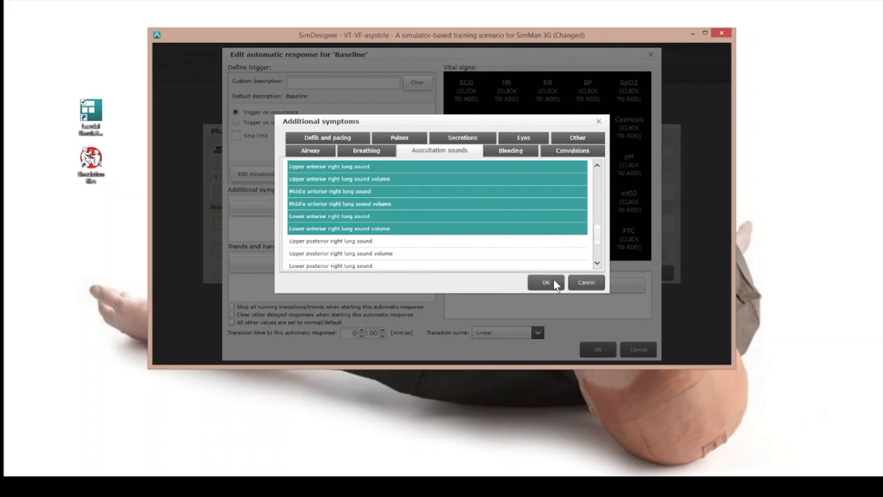
click(546, 282)
click(430, 235)
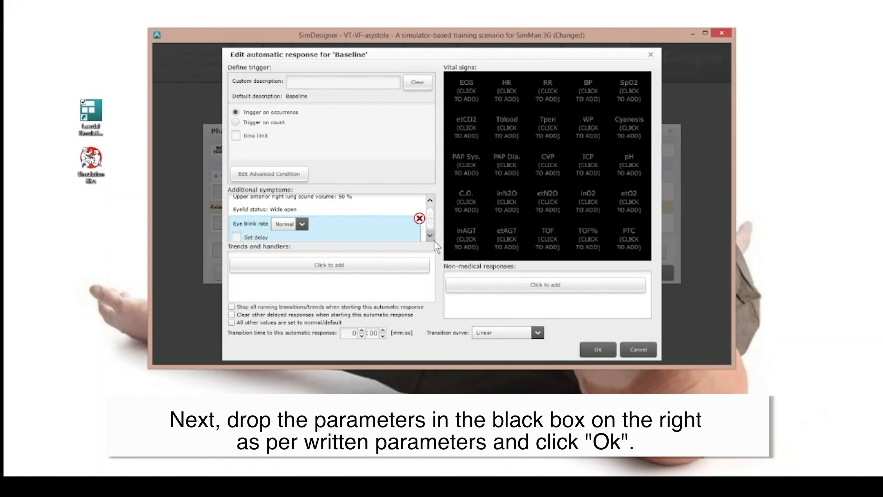
- Add vital signs to the Baseline response: Sinus Rhythm ECG, heart rate 80 and respiration rate 12 bpm
click(469, 100)
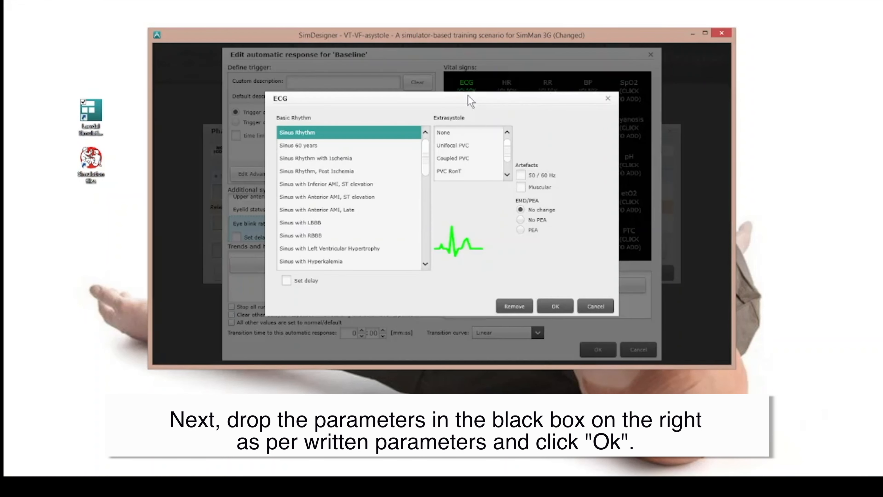
click(553, 306)
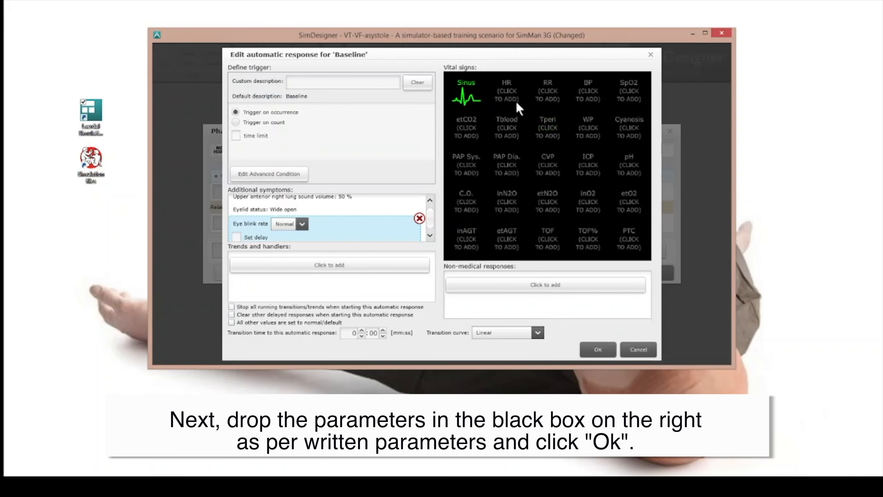
click(500, 100)
click(491, 250)
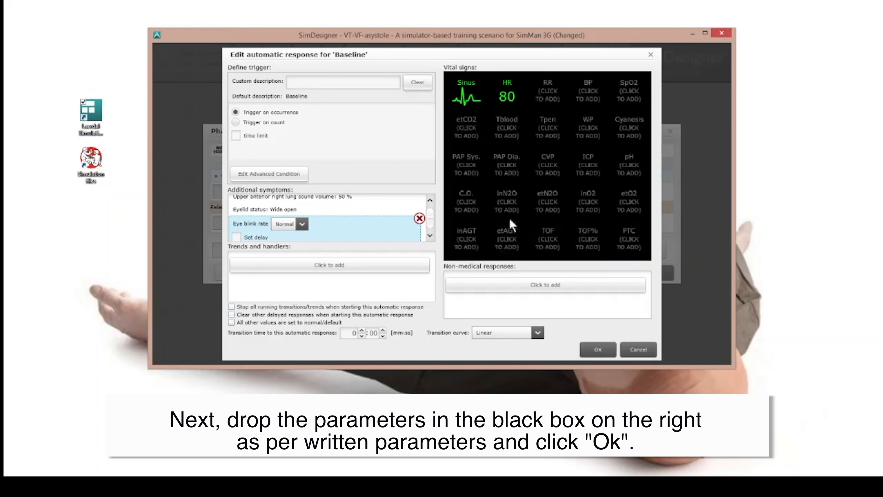
click(542, 101)
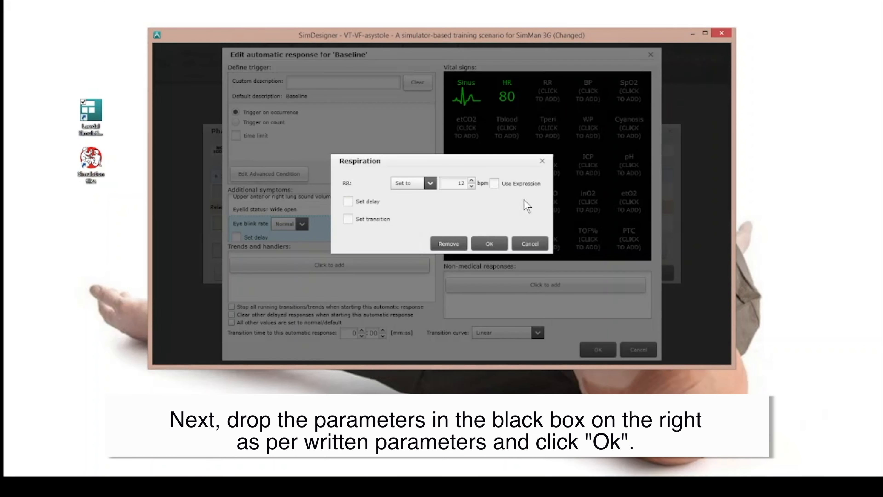
click(493, 235)
- Set the Baseline response's blood pressure to 120/80 mmHg and SpO2 to 98%, and save the response
click(598, 93)
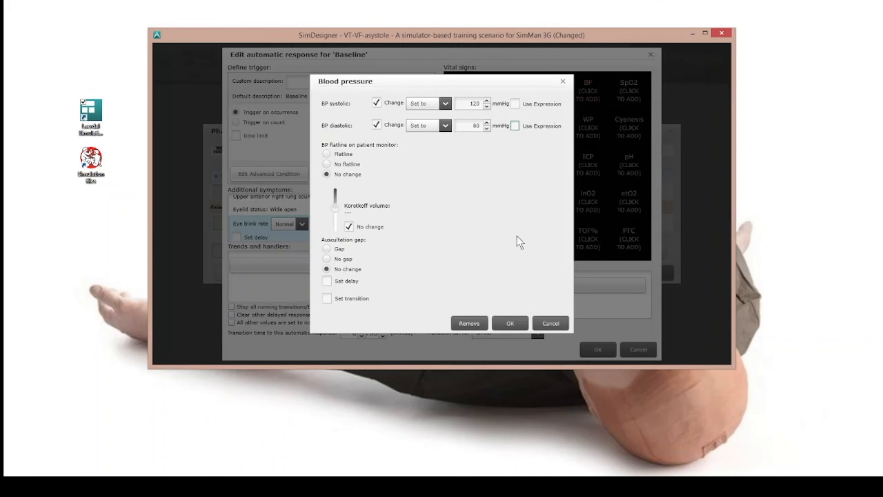
click(510, 325)
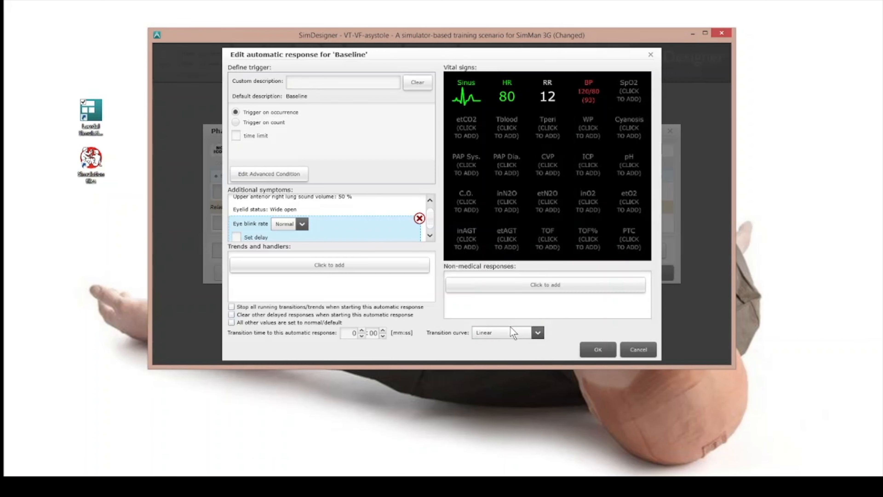
click(631, 91)
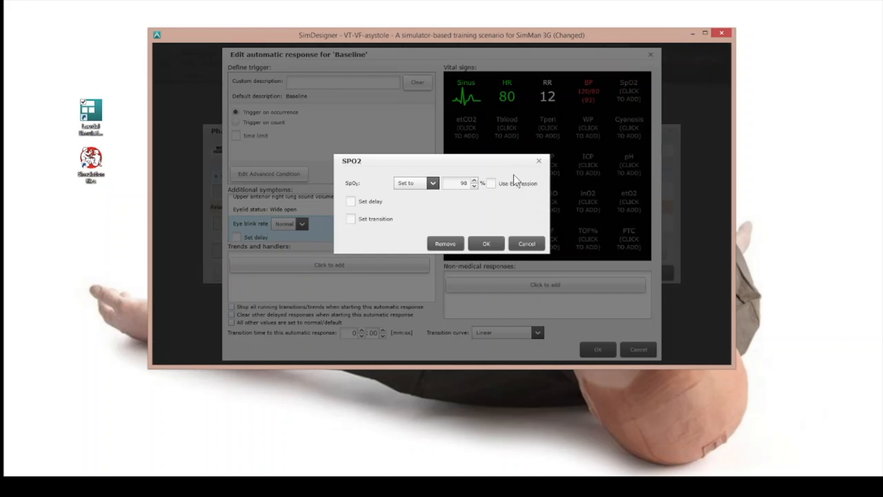
click(478, 243)
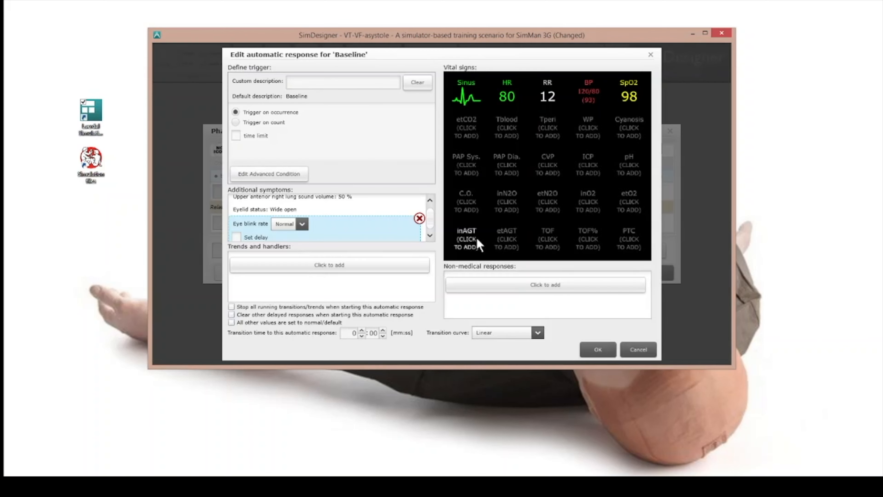
click(599, 350)
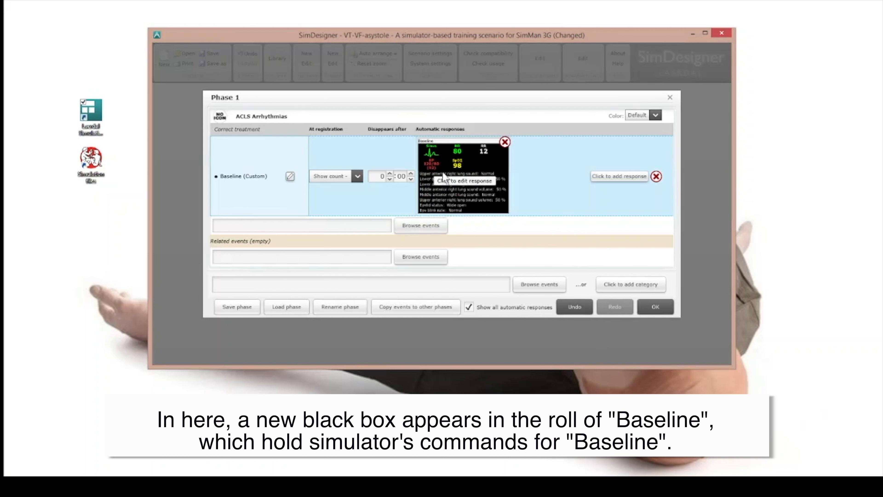
- Add the Pulseless VT event from My Events to Phase 1's correct treatment
click(415, 228)
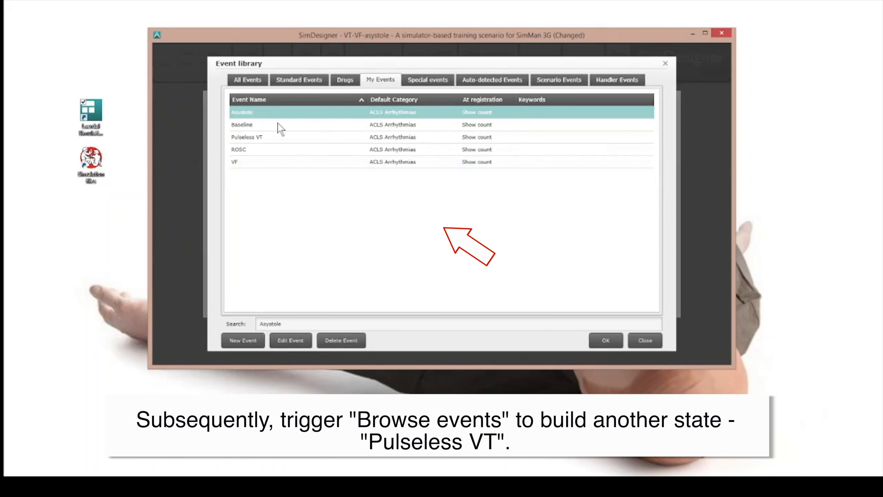
click(277, 140)
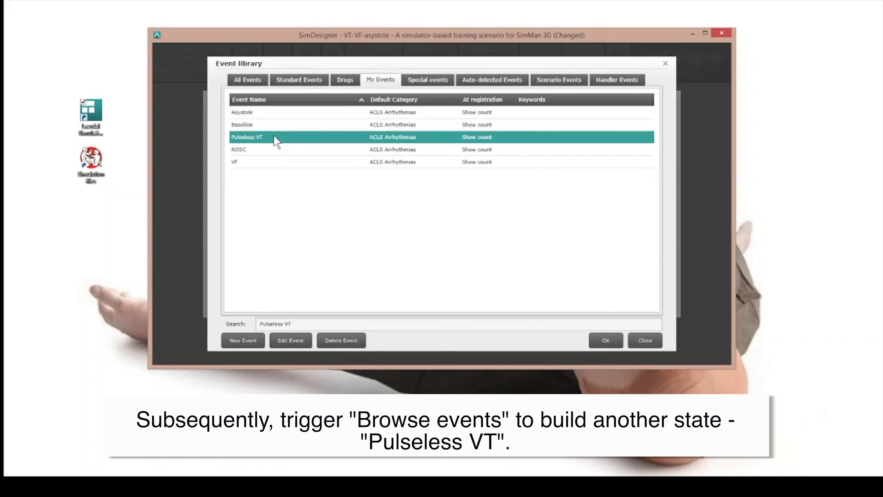
click(603, 337)
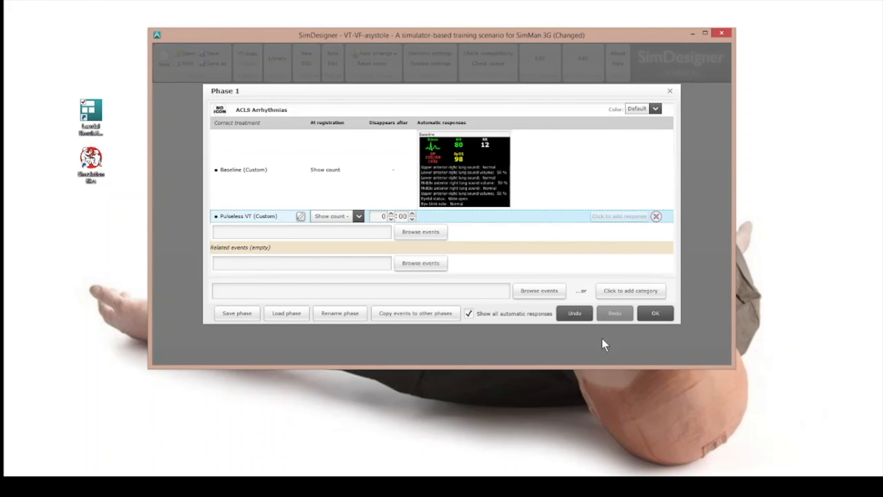
- Start an automatic response for Pulseless VT with a Ventricular Tachycardia Type 1 ECG and heart rate 180
click(620, 216)
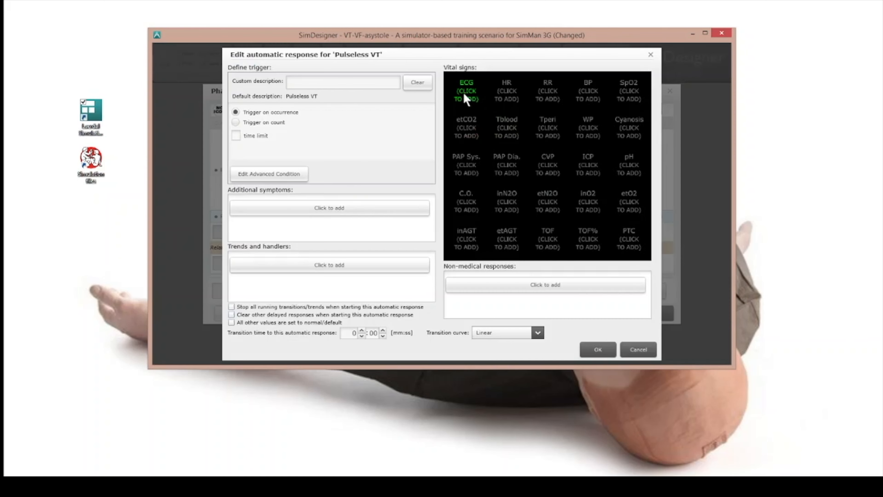
click(463, 92)
scroll(360, 224, down, 5)
click(334, 183)
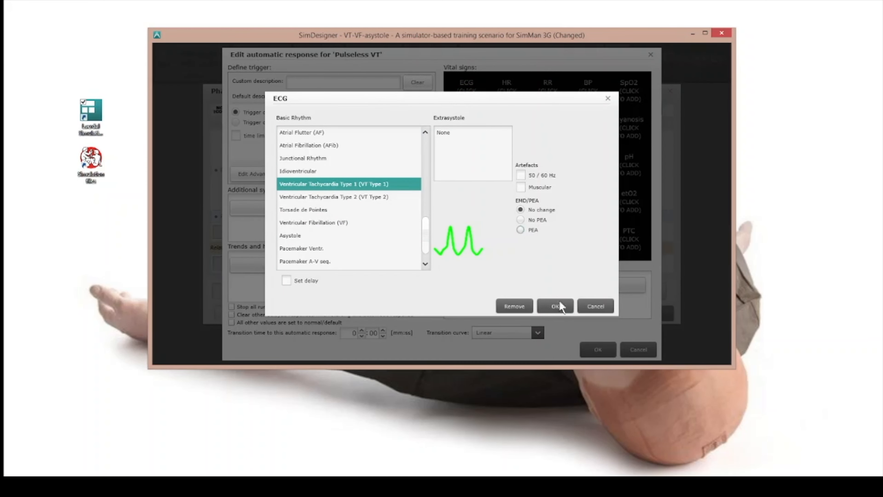
click(557, 306)
click(505, 95)
click(490, 242)
click(548, 91)
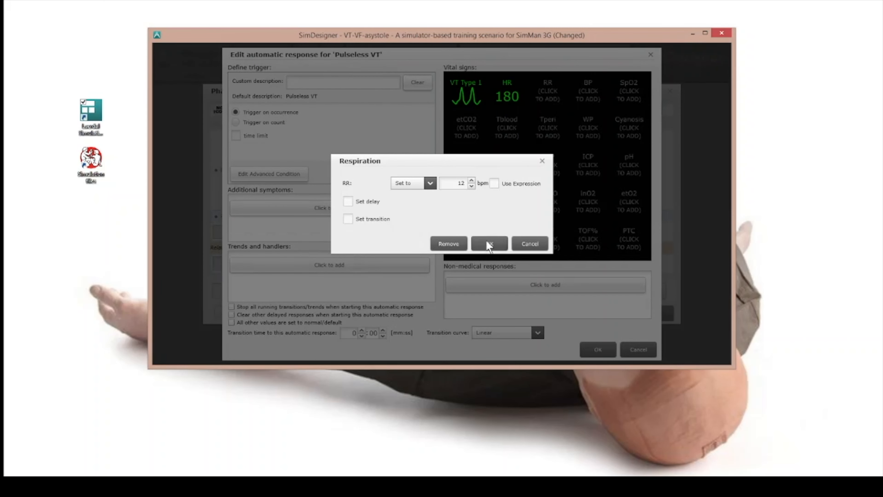
click(532, 244)
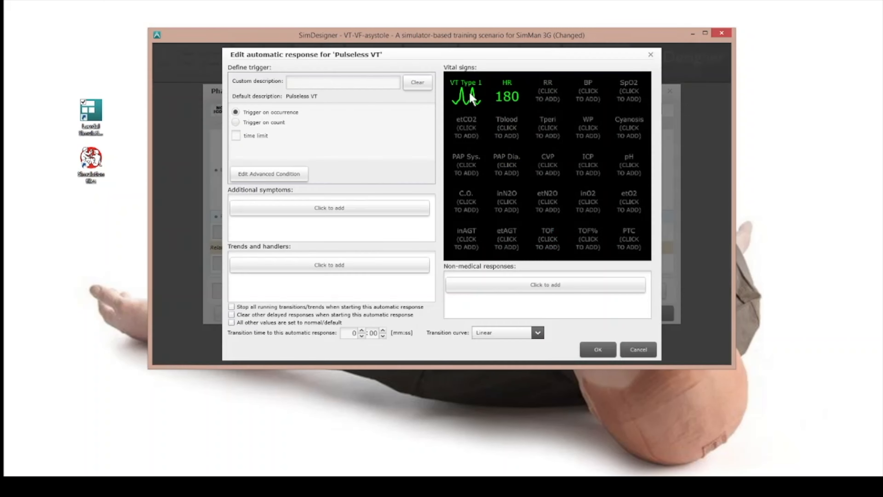
- Set the Pulseless VT response's ECG to PEA and save the response
click(466, 91)
click(532, 230)
click(555, 306)
click(596, 349)
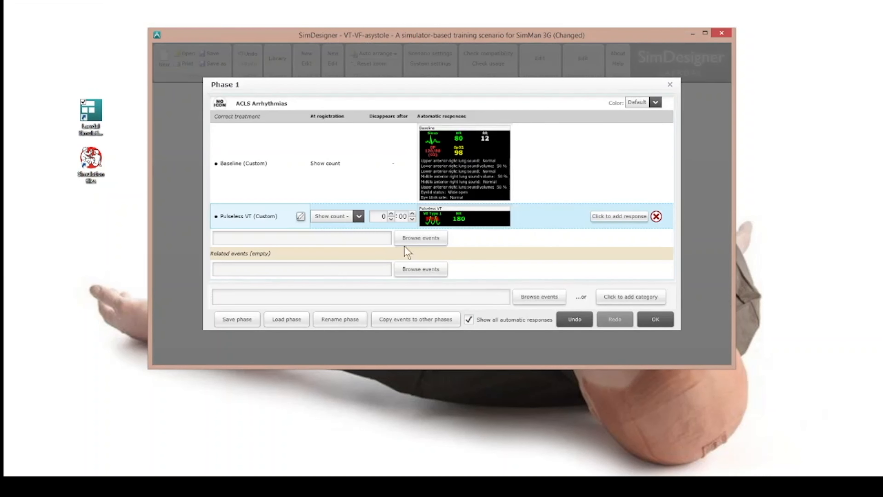
- Add the VF event from My Events to Phase 1's correct treatment
click(430, 235)
click(266, 161)
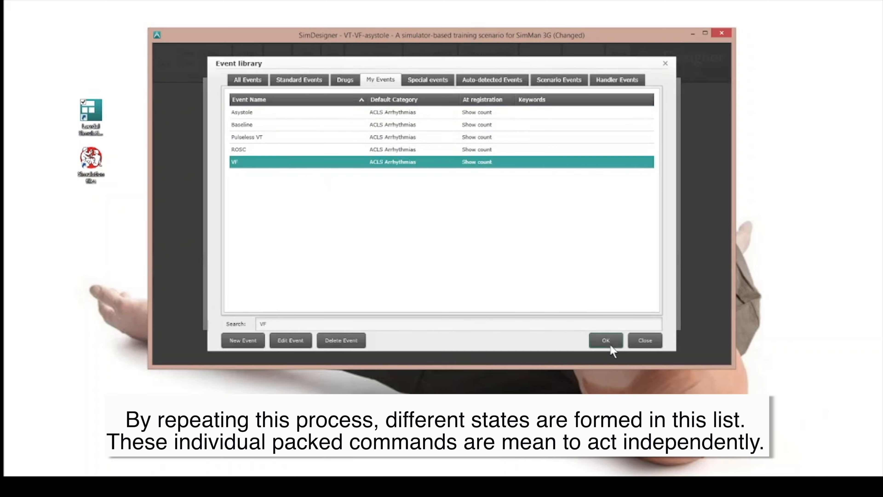
click(609, 344)
- Create an automatic response for VF with a Ventricular Fibrillation (VF) ECG and save it
click(636, 229)
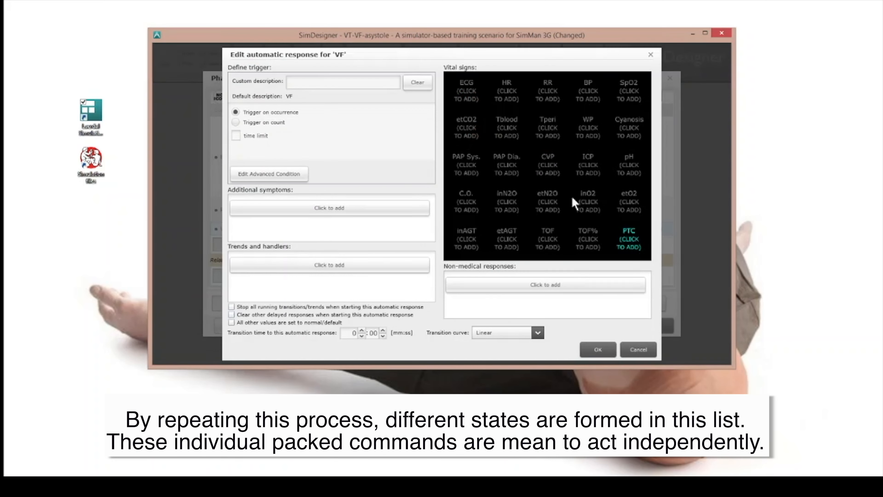
click(466, 87)
scroll(427, 240, down, 10)
click(364, 222)
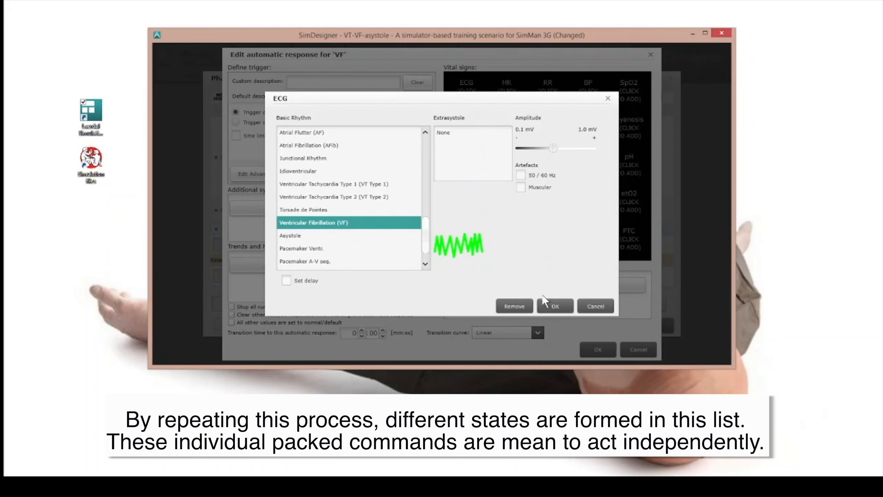
click(555, 306)
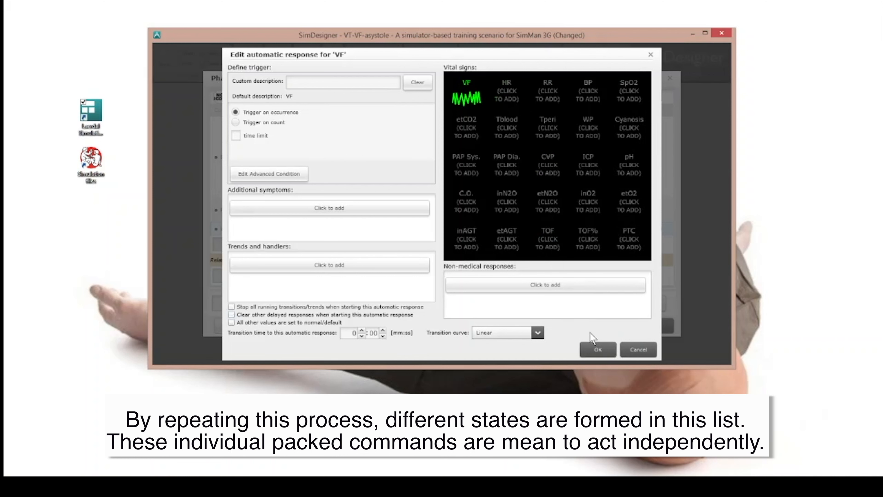
click(597, 349)
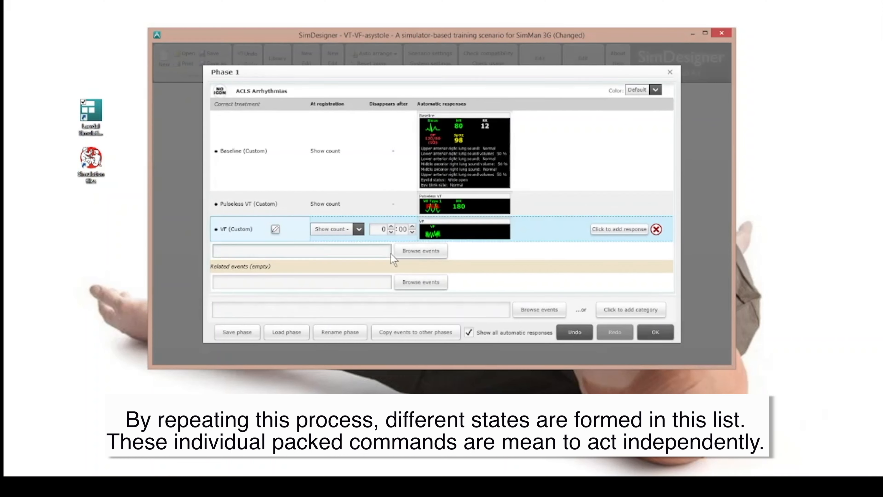
- Add the Asystole event to Phase 1's correct treatment and give it an automatic response with an Asystole ECG
click(414, 254)
click(606, 340)
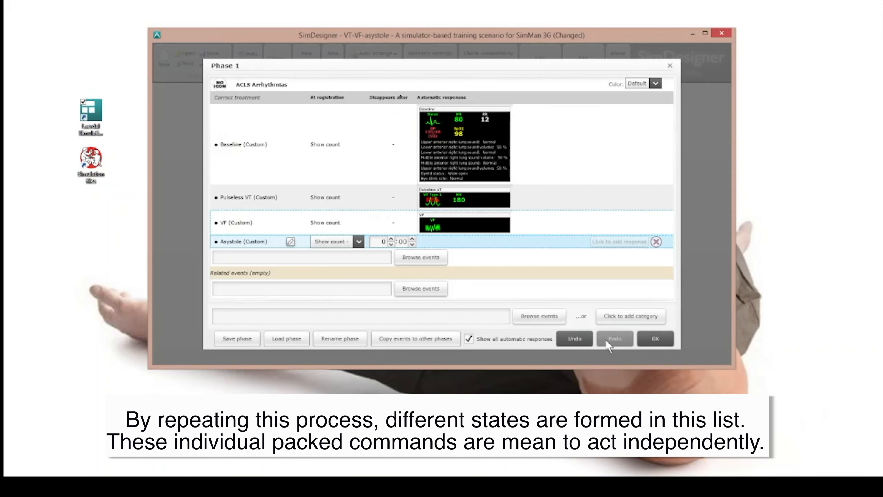
click(605, 241)
click(466, 85)
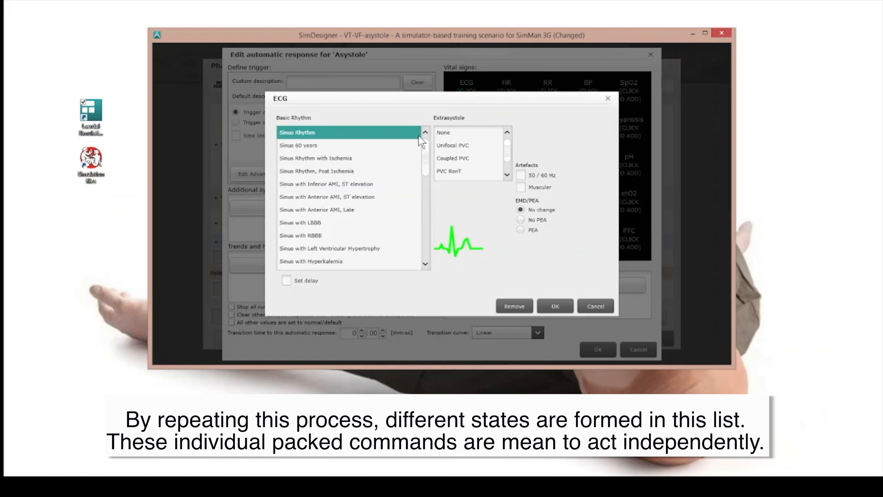
drag(425, 139, 425, 233)
click(348, 236)
click(555, 307)
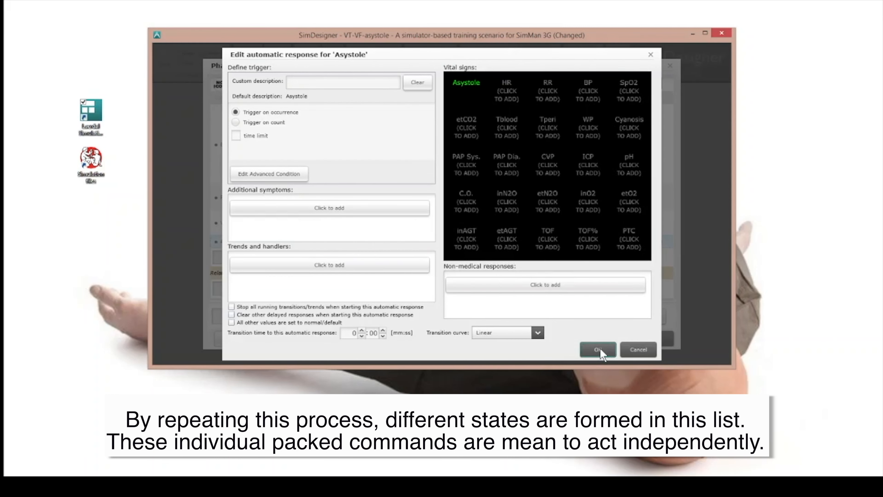
click(599, 349)
- Add the ROSC event from My Events to Phase 1's correct treatment
click(427, 263)
click(348, 148)
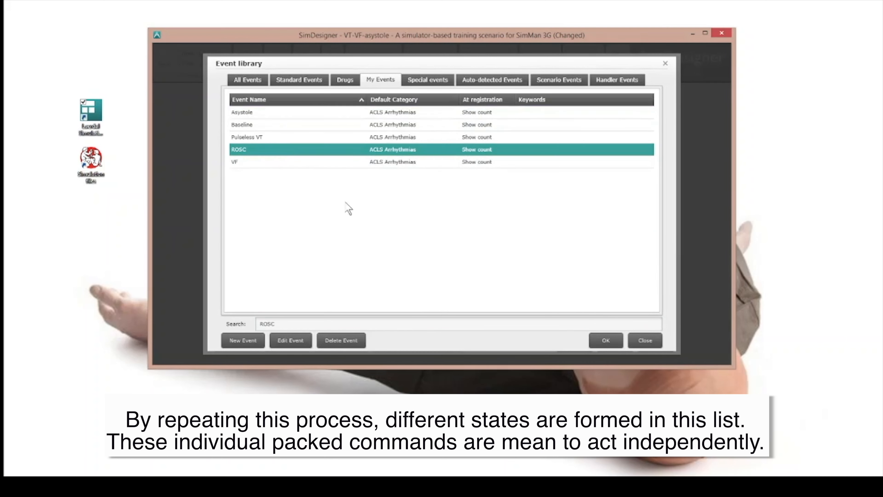
click(605, 340)
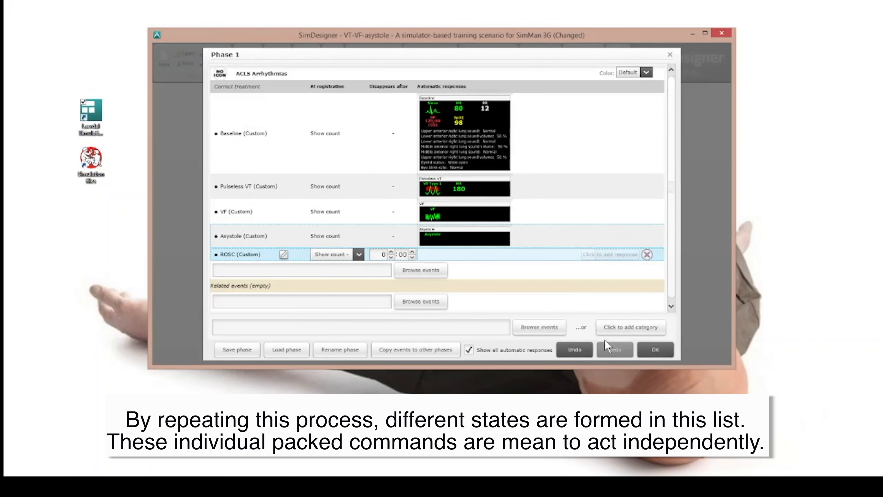
- Start an automatic response for ROSC with a Sinus Rhythm ECG, heart rate 93 and respiratory rate 12
click(616, 255)
click(462, 85)
click(555, 306)
click(507, 91)
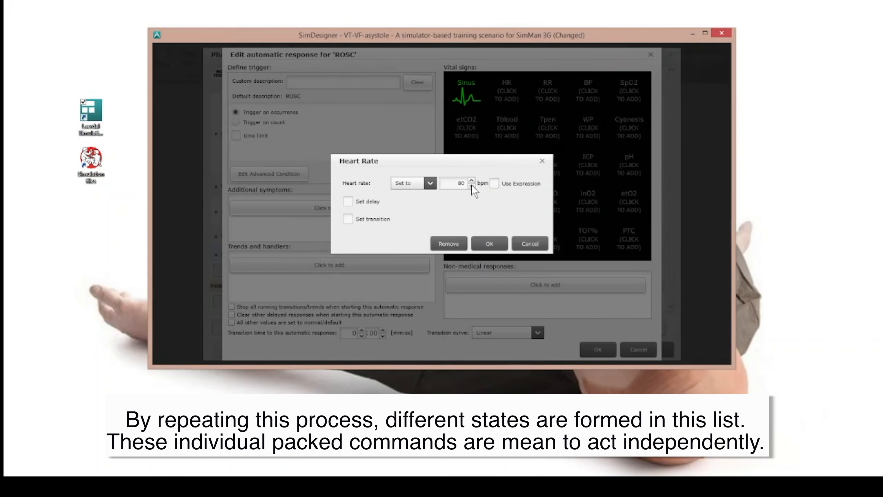
click(478, 243)
click(547, 91)
click(490, 243)
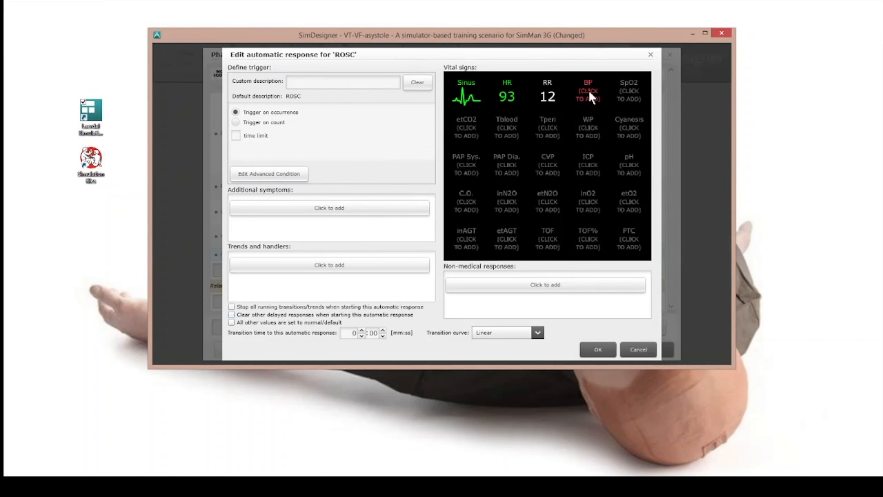
- Set the ROSC response's blood pressure to 98/58 mmHg and SpO2 to 97%
click(588, 90)
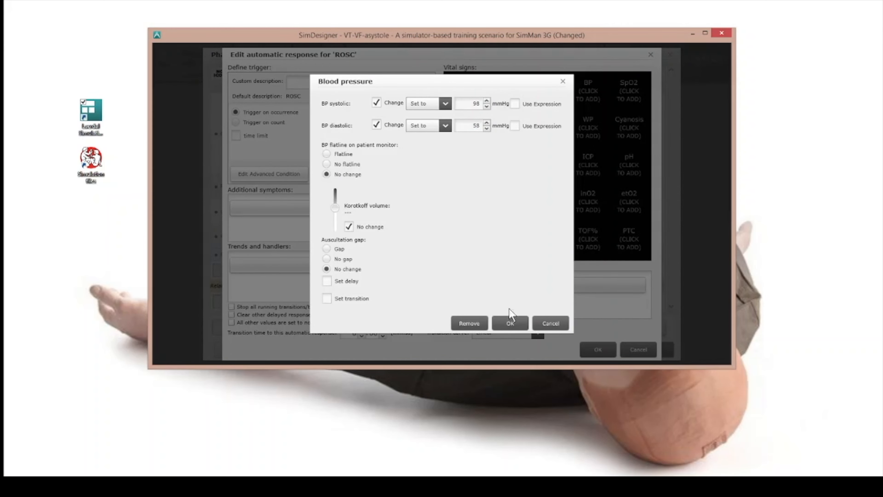
click(510, 323)
click(628, 91)
click(475, 187)
click(486, 244)
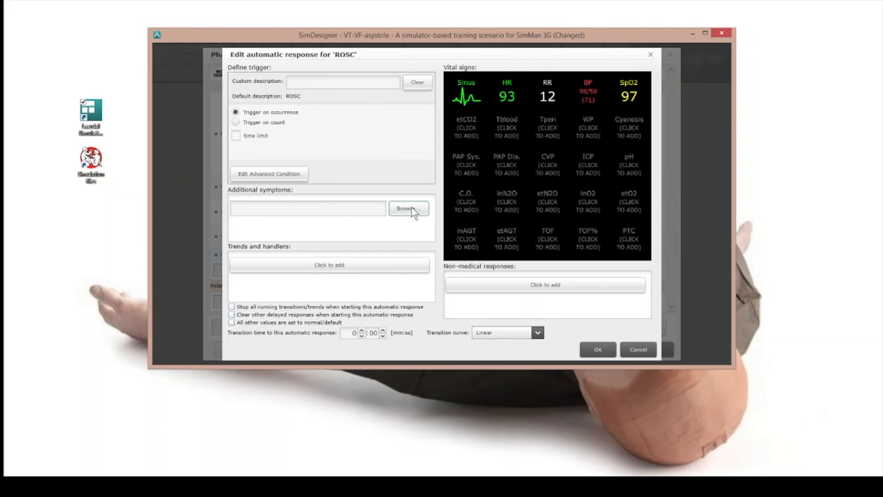
- Add eyelid status and eye blink rate as additional symptoms of the ROSC response
click(414, 209)
click(529, 138)
click(360, 207)
ctrl+click(361, 220)
click(546, 282)
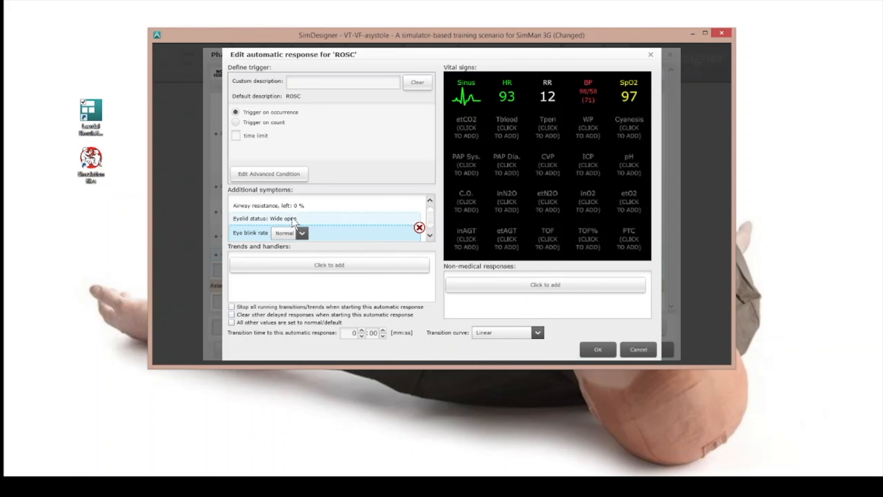
- Set ROSC's eyelid status to Half open and eye blink rate to Infrequently, saving the response and Phase 1
click(307, 206)
click(306, 207)
click(285, 233)
click(300, 220)
click(294, 247)
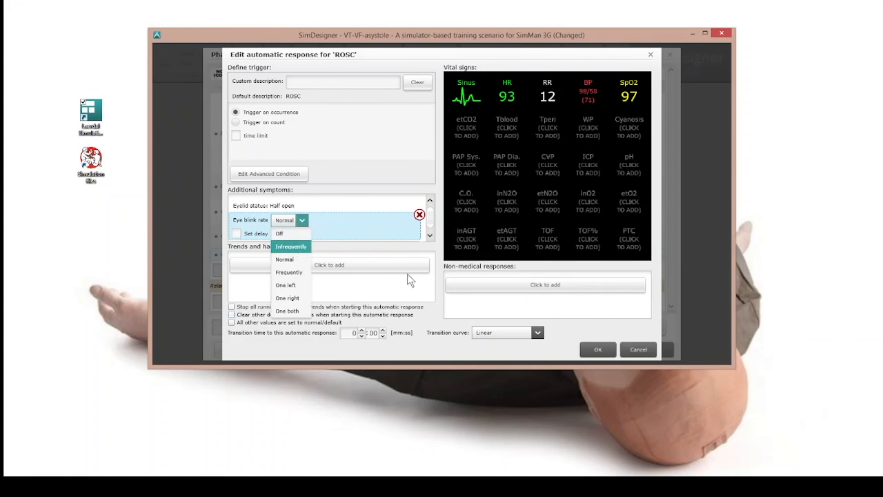
click(597, 349)
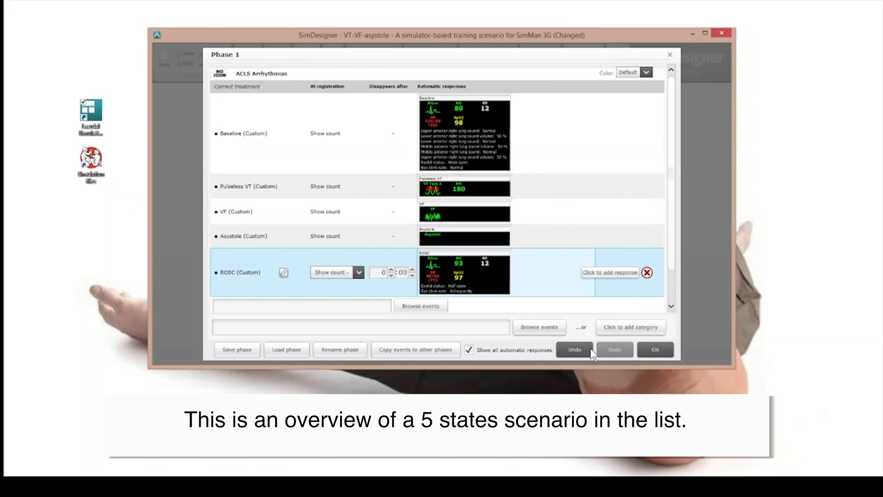
click(650, 351)
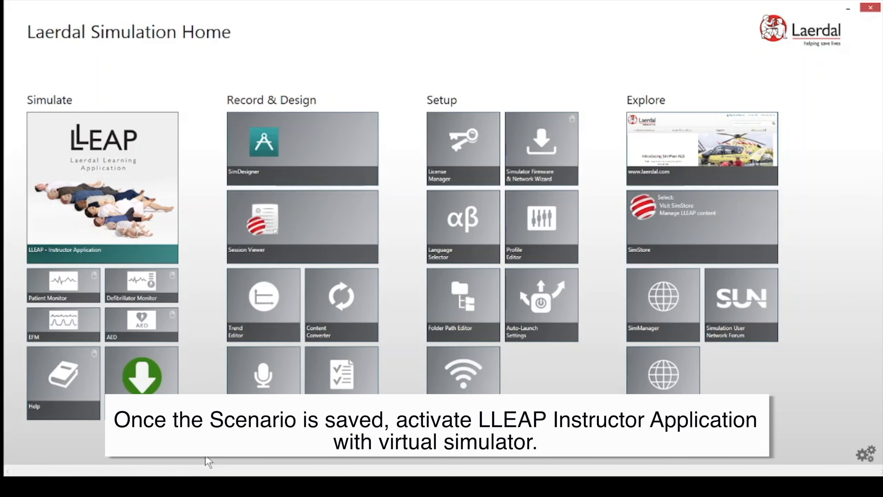
- Launch the LLEAP Instructor Application with the local computer's virtual SimMan 3G and open the VT-VF-asystole scenario
click(134, 236)
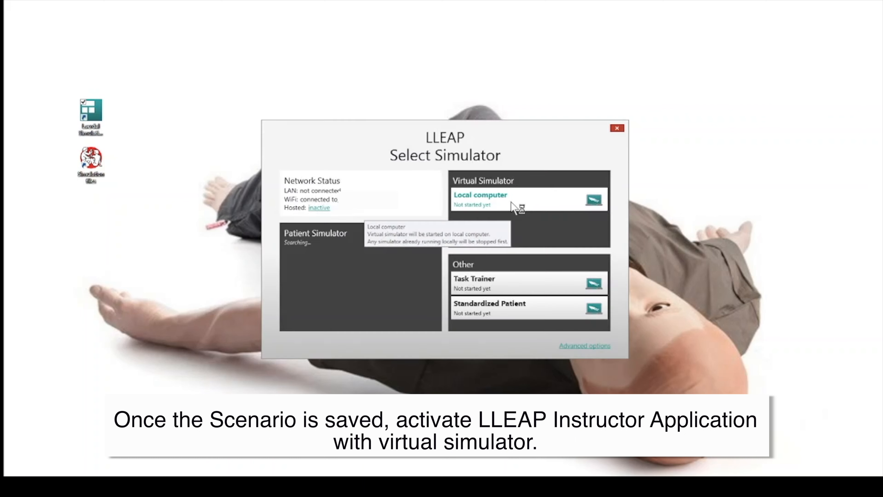
click(510, 204)
click(368, 189)
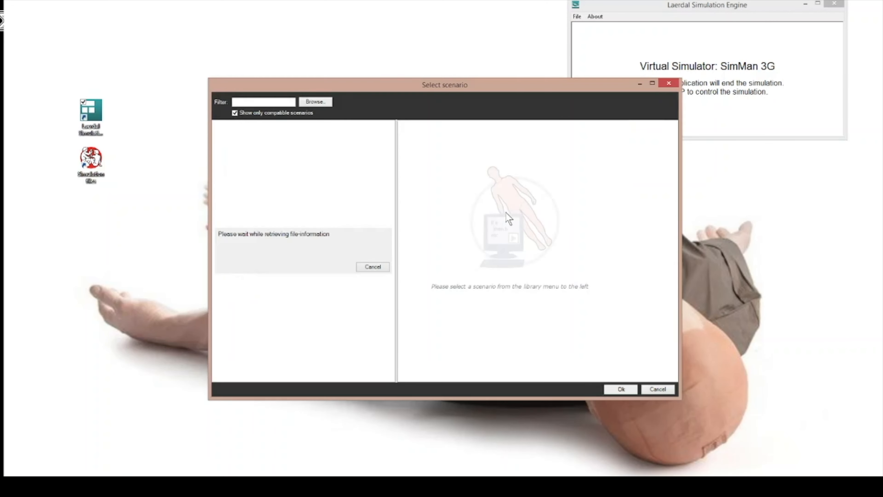
click(241, 149)
double_click(240, 149)
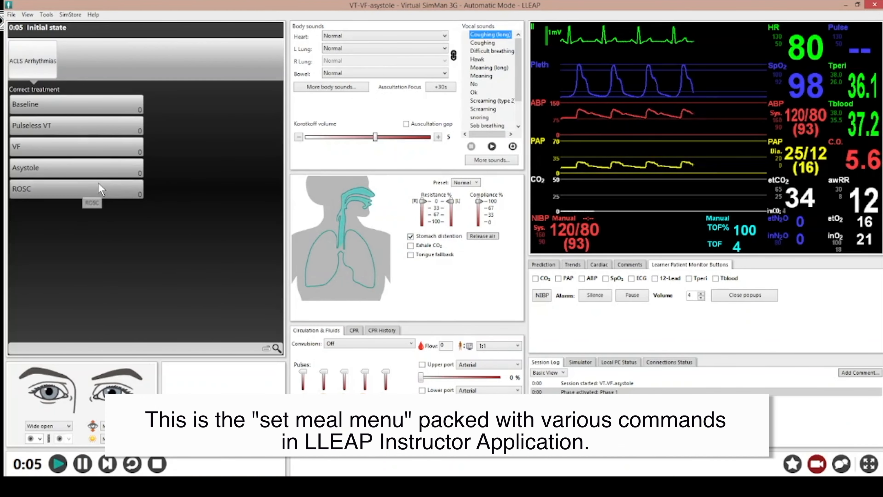
- Trigger the VF, Pulseless VT, VF and ROSC events in sequence in the running scenario
click(80, 146)
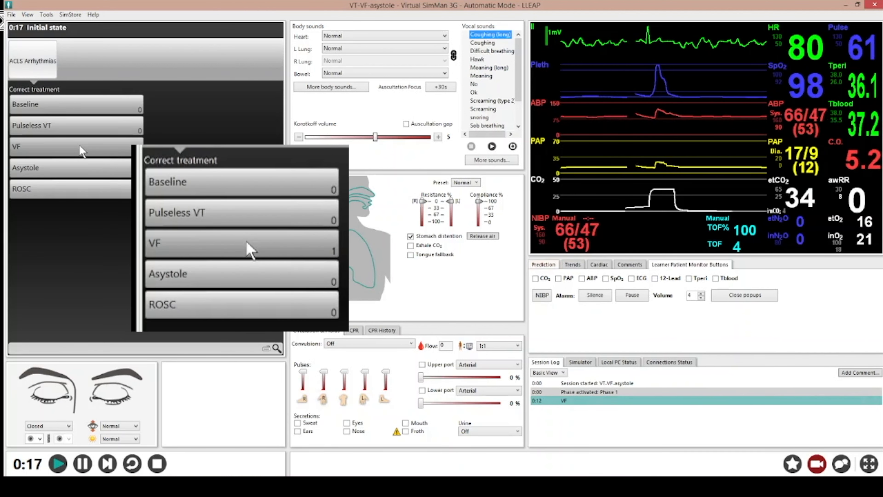
click(79, 124)
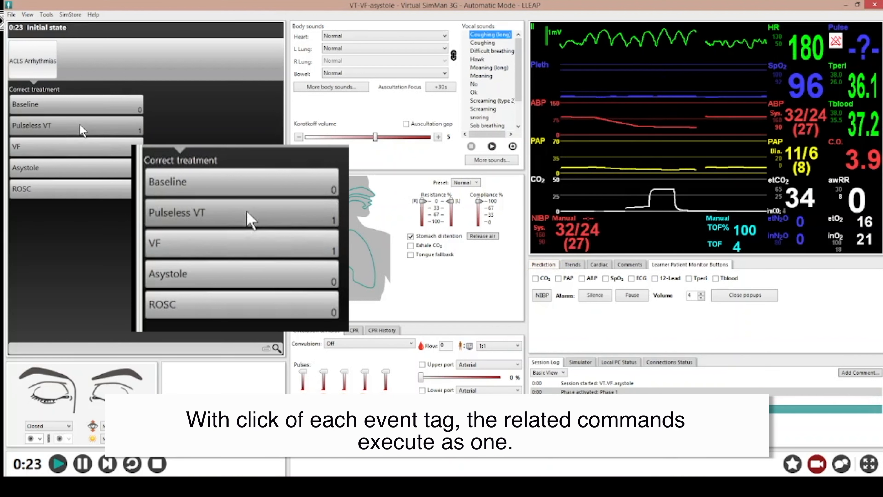
click(77, 146)
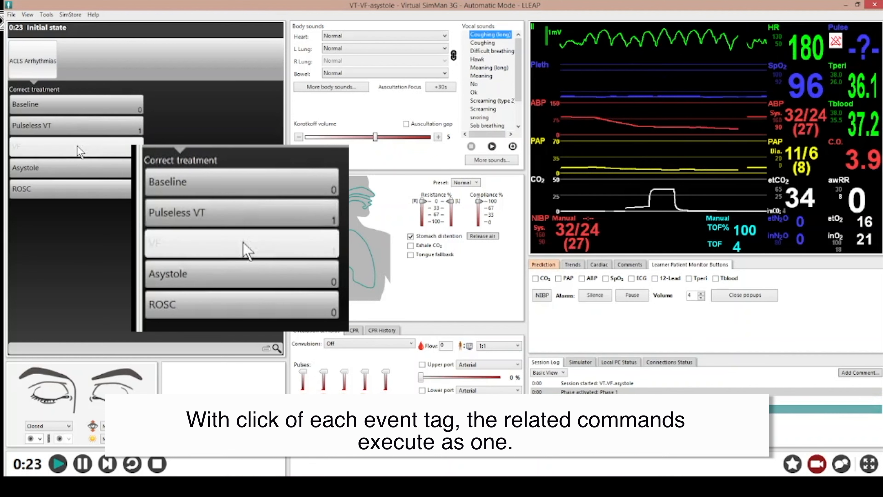
click(77, 192)
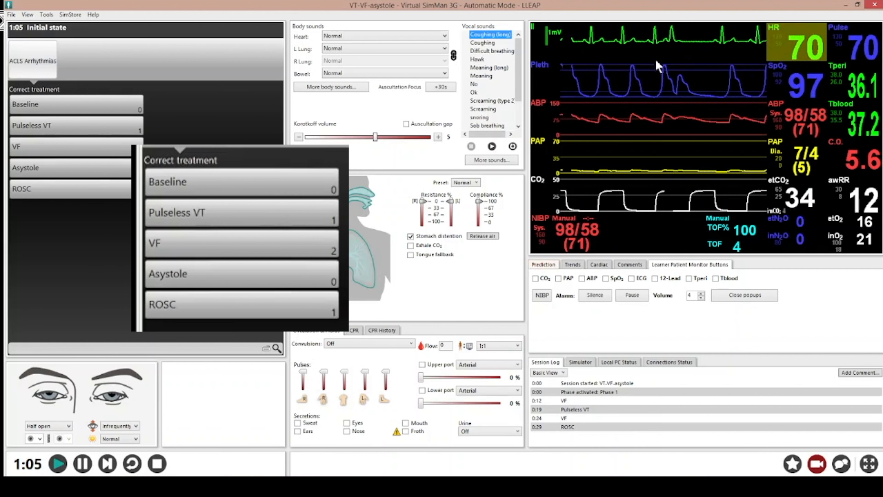
- Change the running rhythm to Sinus with Anterior AMI, ST elevation, at a heart rate of 95
click(729, 38)
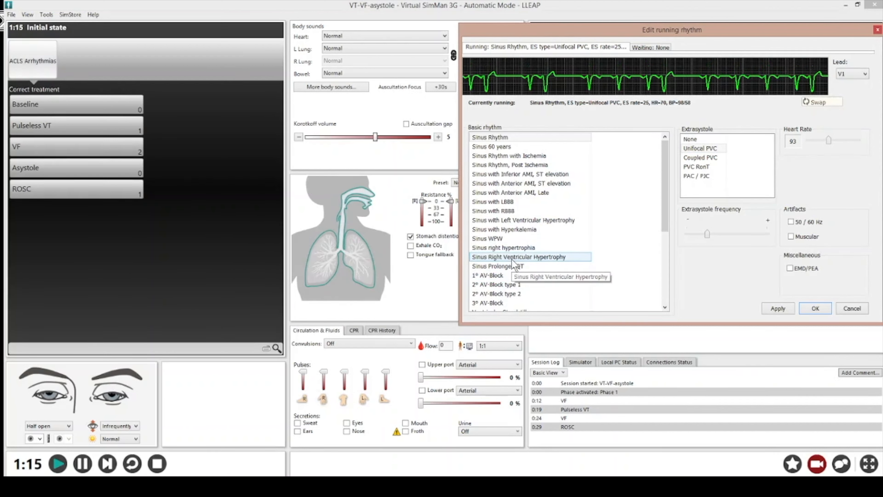
click(535, 182)
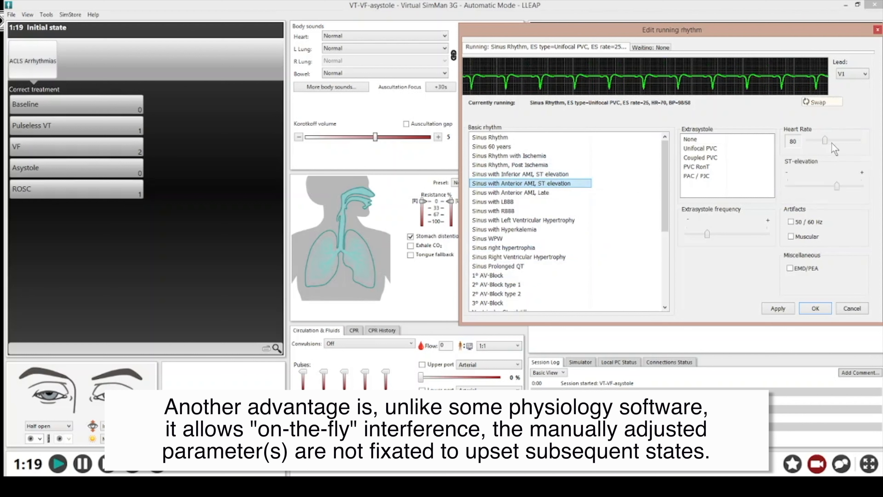
drag(825, 140, 829, 140)
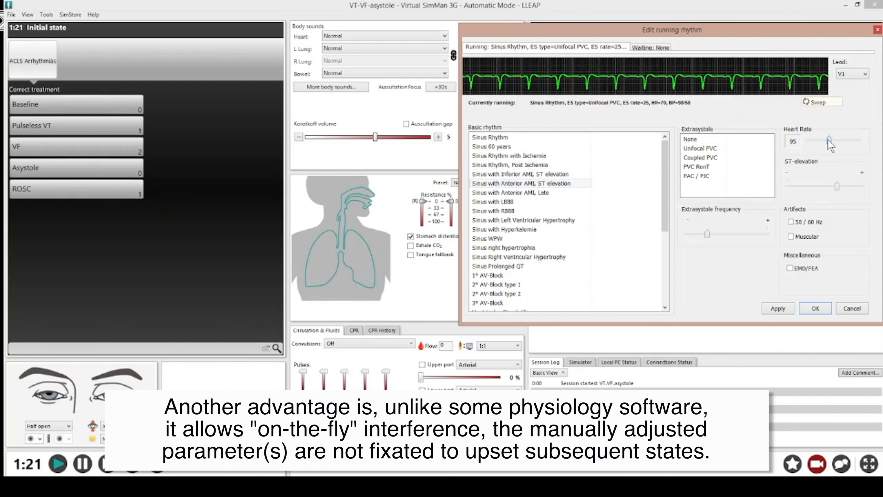
click(813, 308)
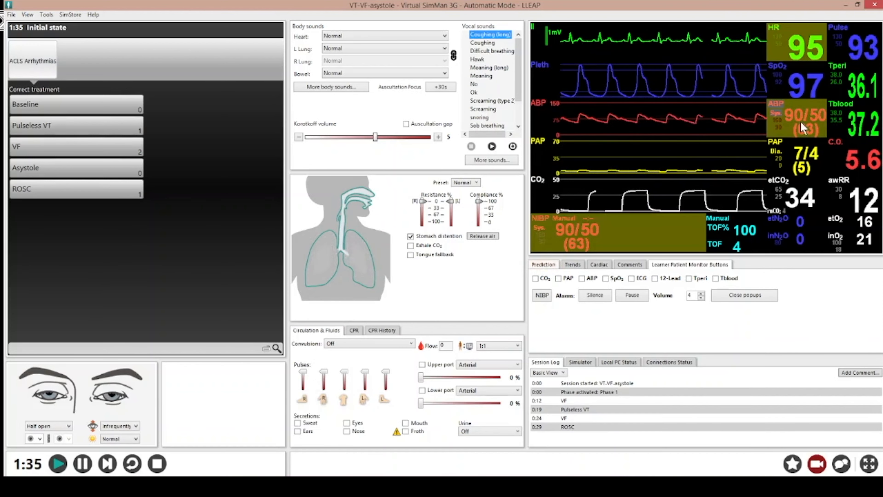
- Trigger the VF event again after the manual vital sign changes
click(108, 148)
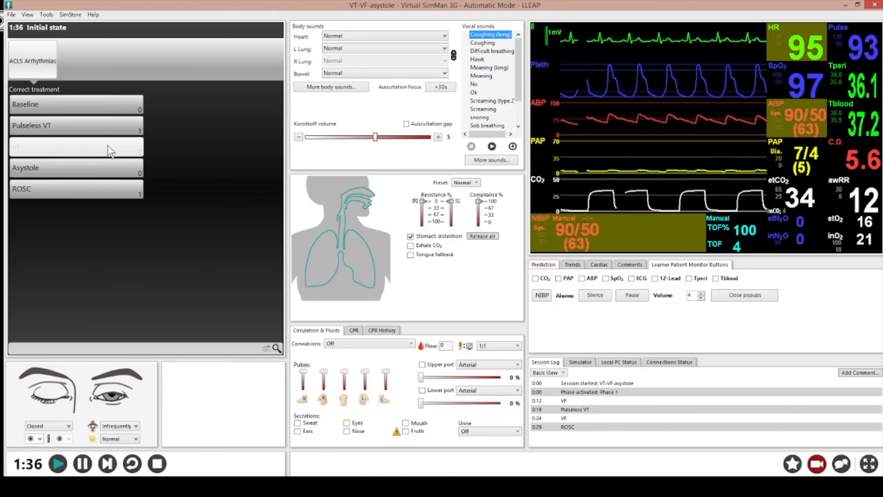